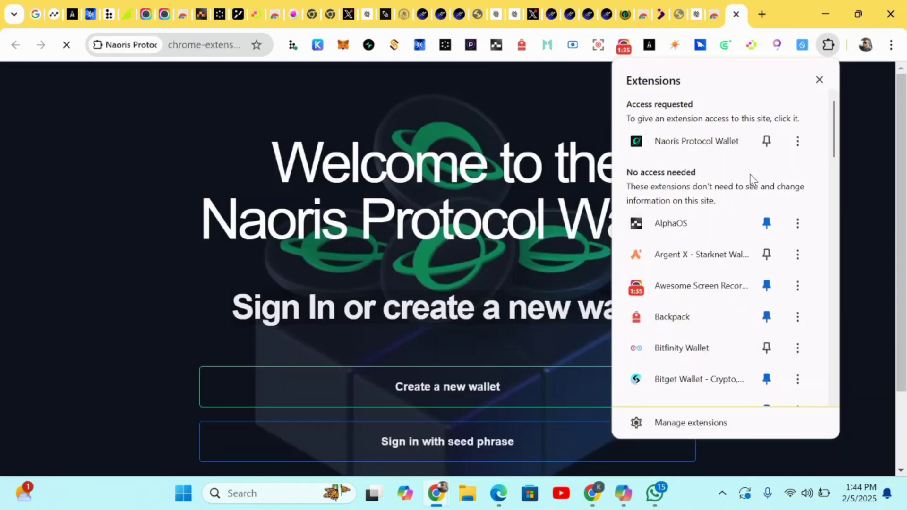
# Open the Naoris Protocol Wallet extension from the extensions list
pyautogui.click(765, 143)
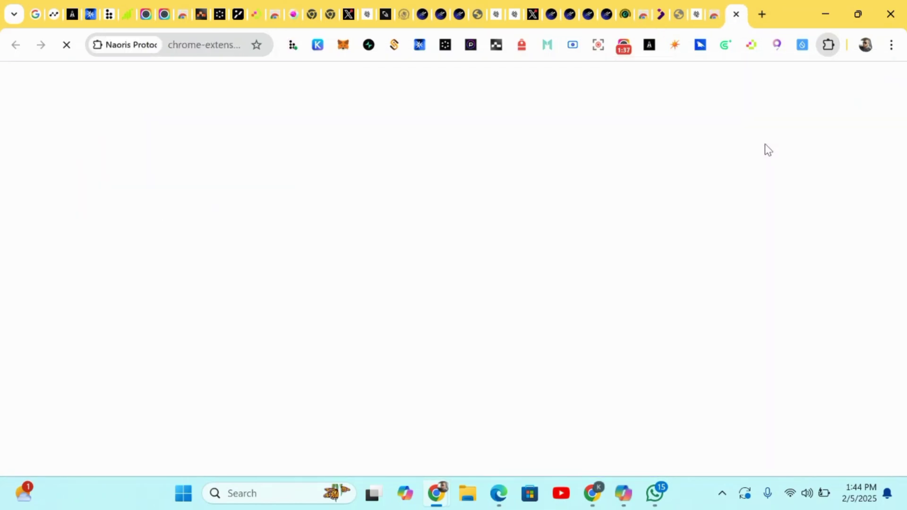
pyautogui.click(829, 45)
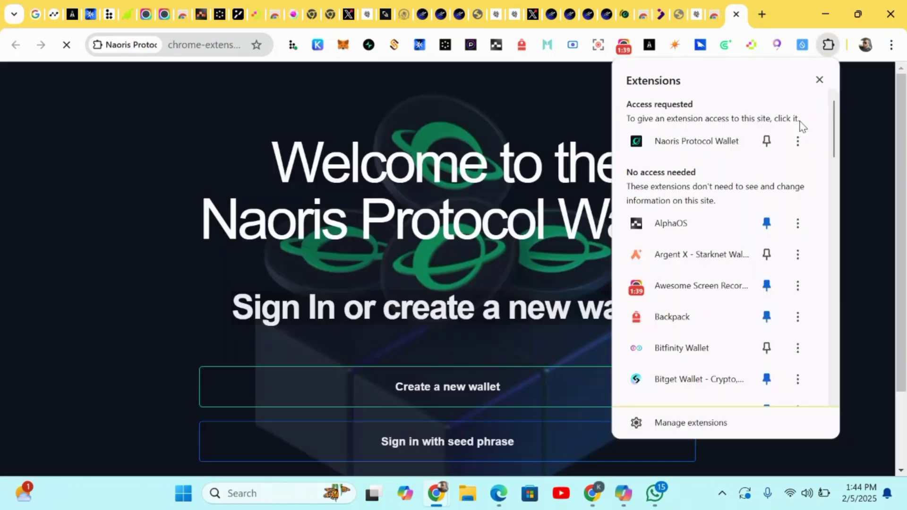
pyautogui.click(764, 144)
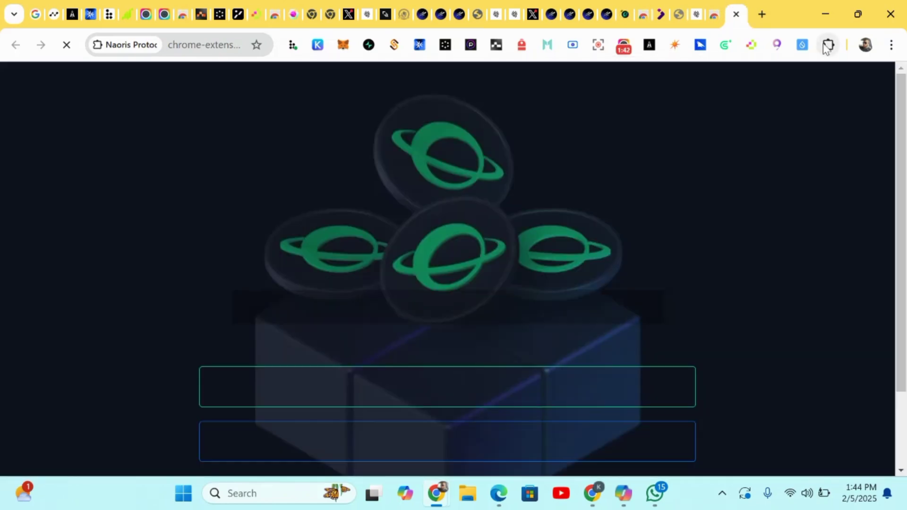
pyautogui.scroll(-2, 763, 212)
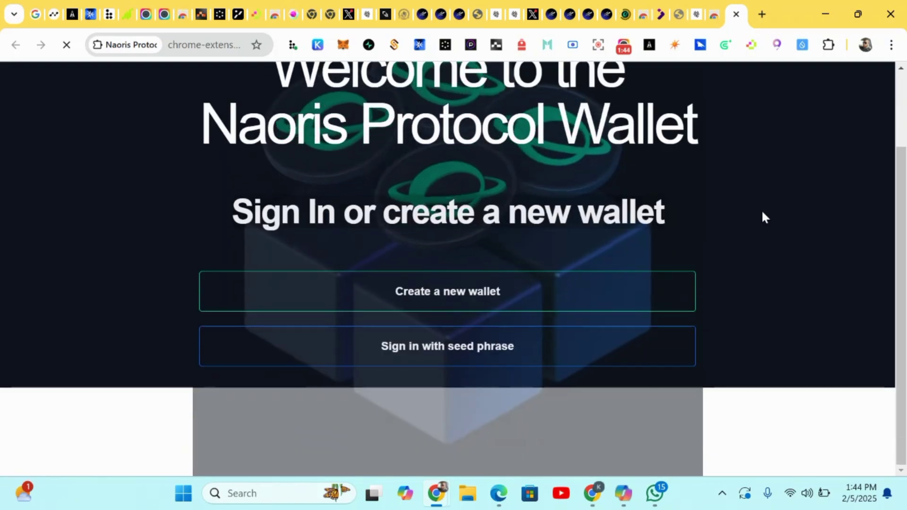
# Pin Naoris Protocol Wallet to the browser toolbar and return to the welcome page
pyautogui.click(828, 45)
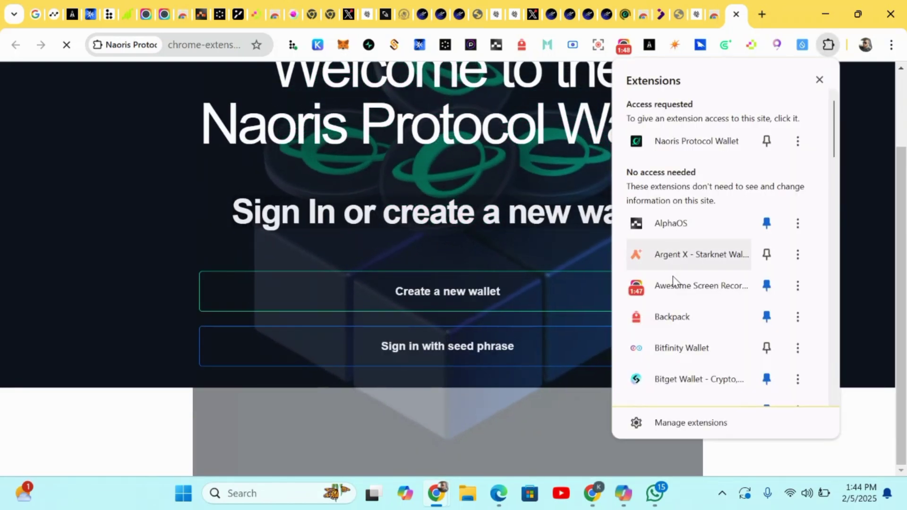
pyautogui.click(766, 141)
pyautogui.click(446, 162)
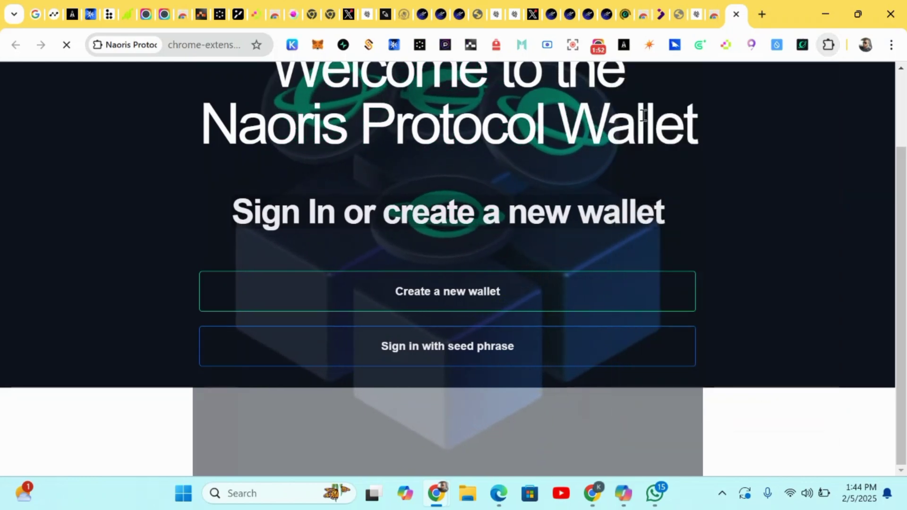
pyautogui.scroll(3, 640, 119)
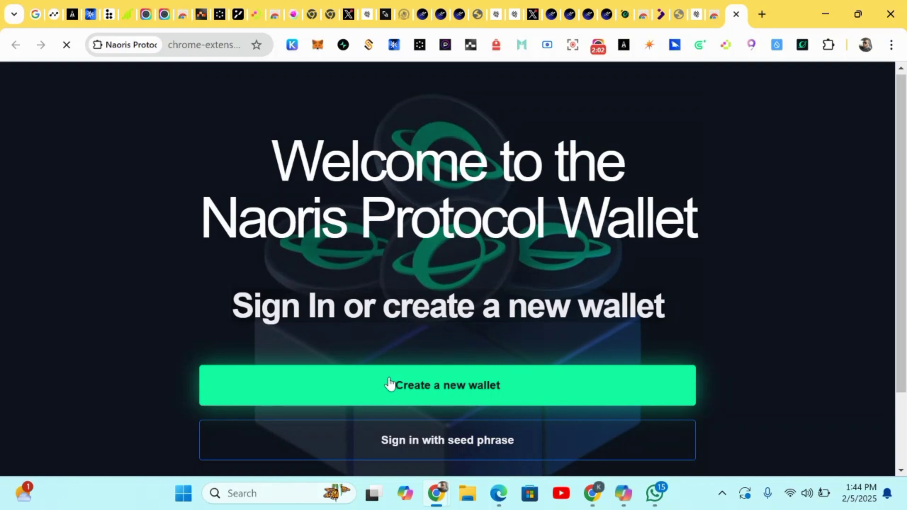
# Start a new wallet and accept the privacy policy and terms
pyautogui.click(411, 386)
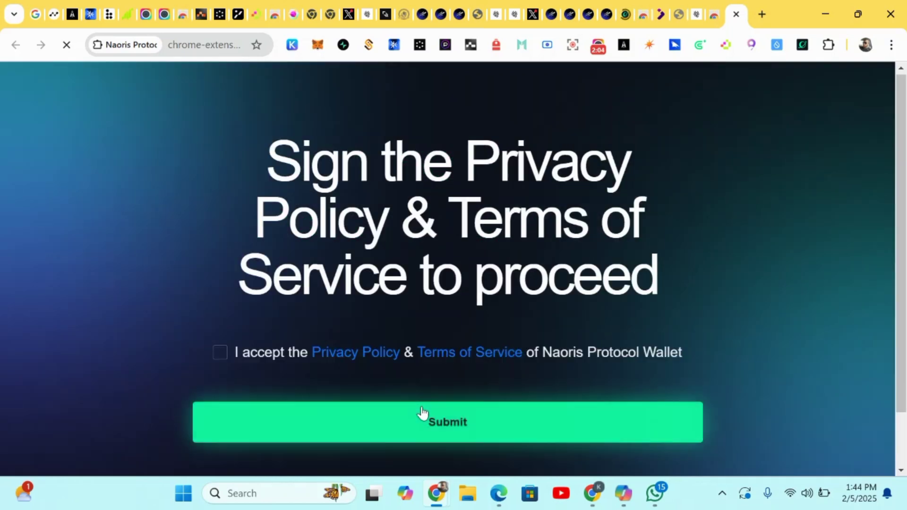
pyautogui.click(219, 353)
pyautogui.click(388, 423)
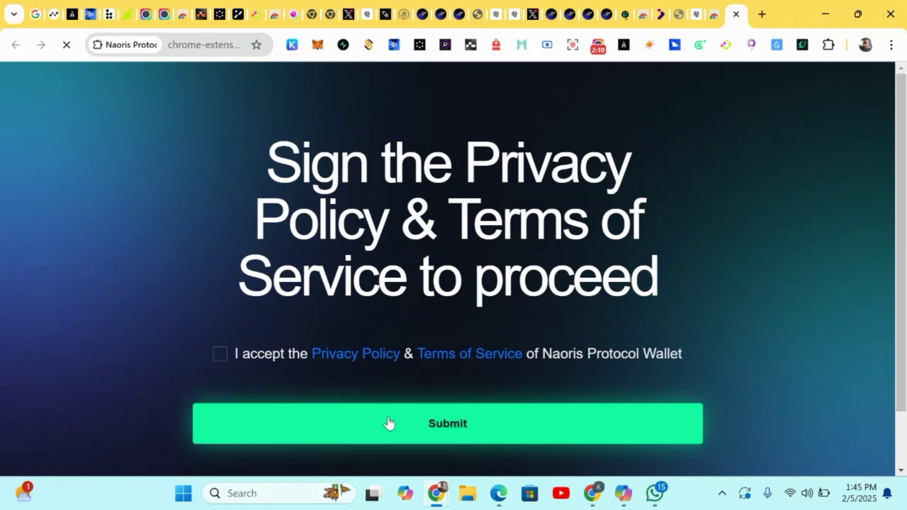
pyautogui.click(222, 354)
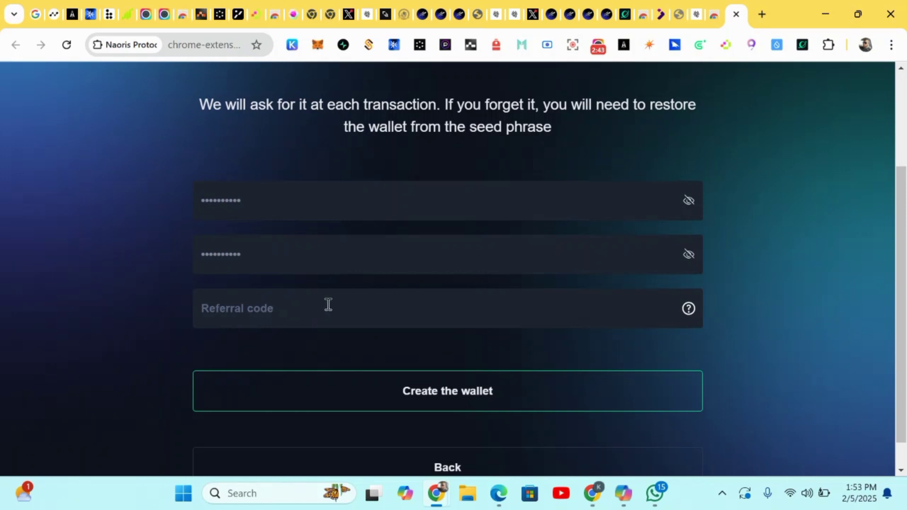
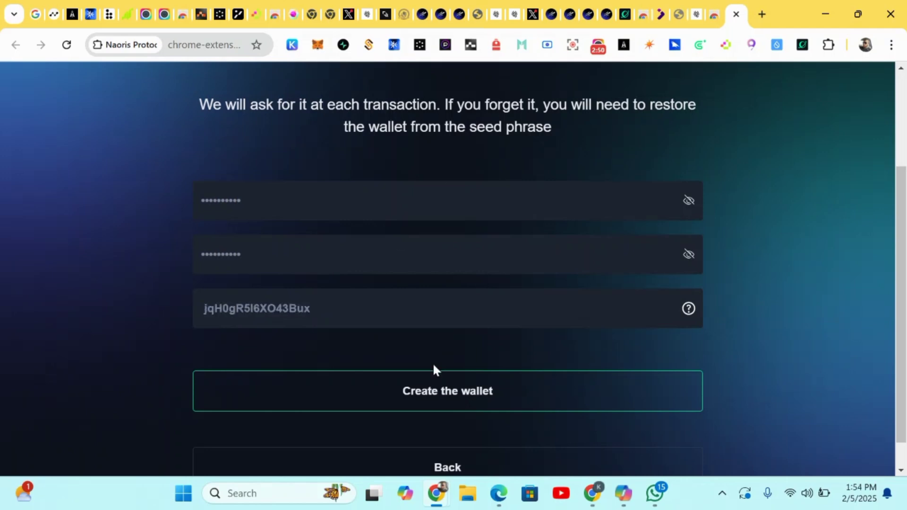
# Paste the referral code and create the password-protected wallet
pyautogui.click(433, 396)
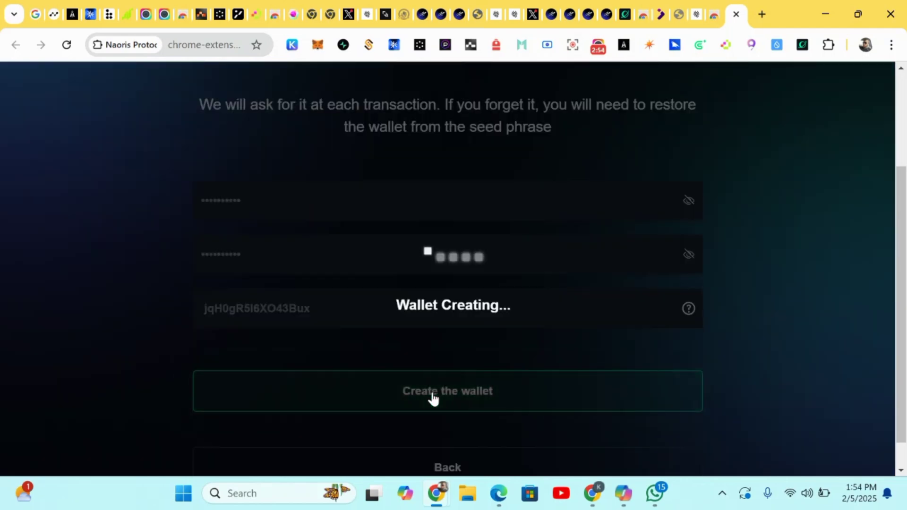
pyautogui.scroll(1, 408, 297)
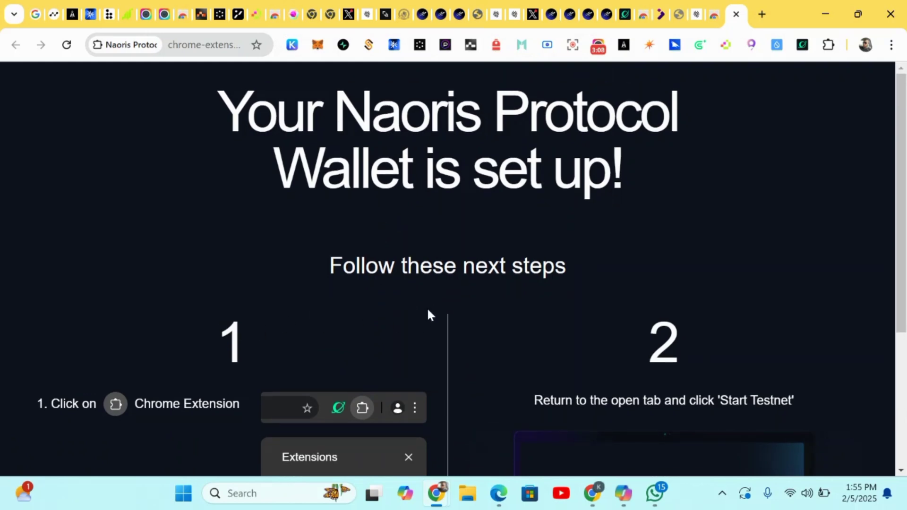
pyautogui.scroll(-1, 259, 327)
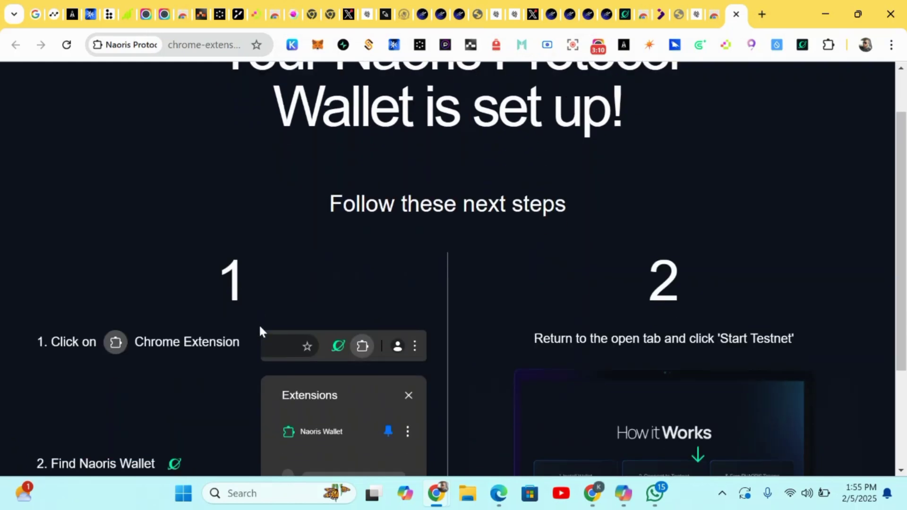
pyautogui.scroll(-3, 260, 328)
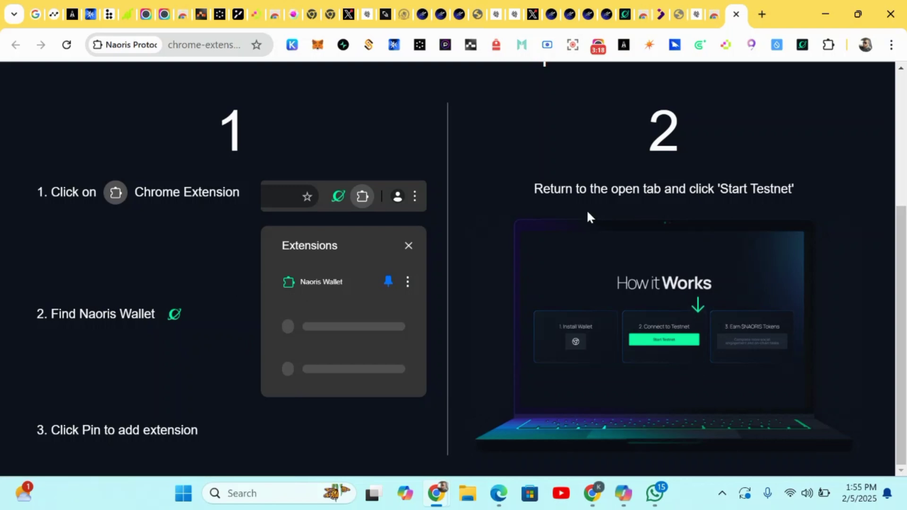
# Connect the Naoris Testnet site to wallet Account 1 via the Naoris Chrome Extension
pyautogui.click(624, 14)
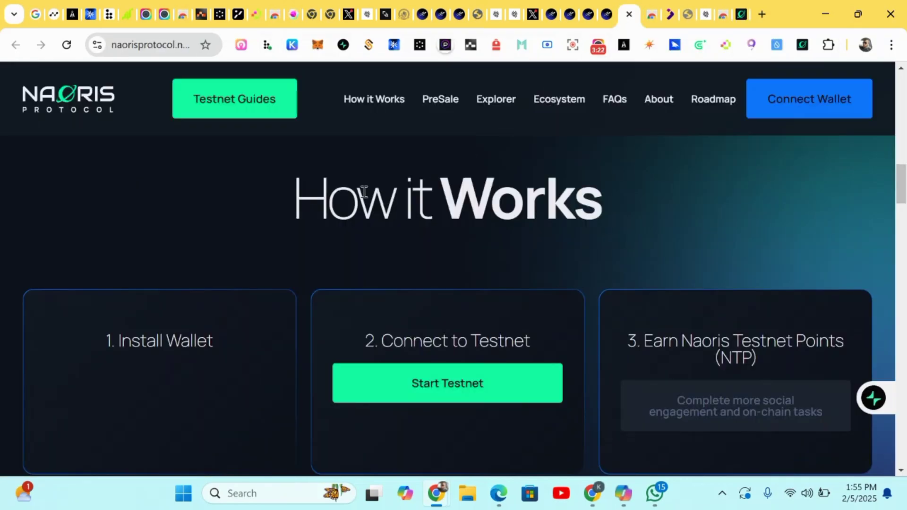
pyautogui.scroll(-1, 527, 325)
pyautogui.scroll(2, 526, 328)
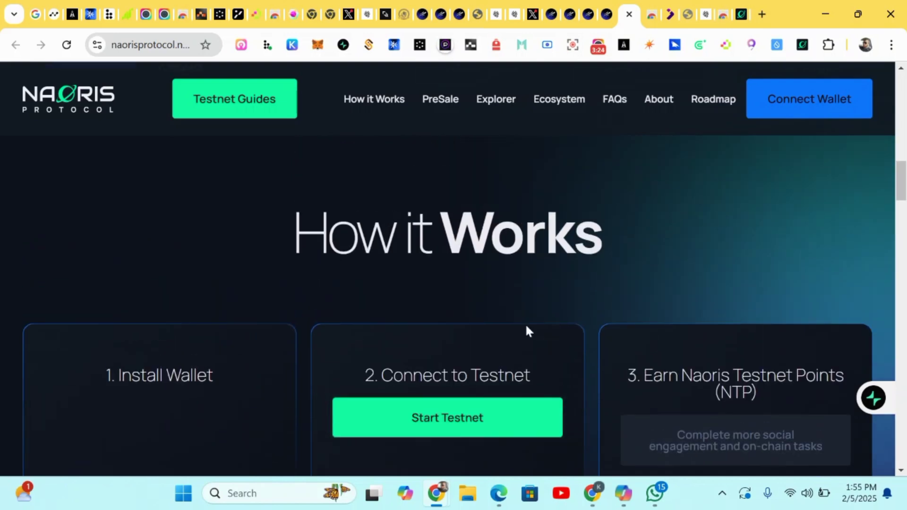
pyautogui.click(780, 101)
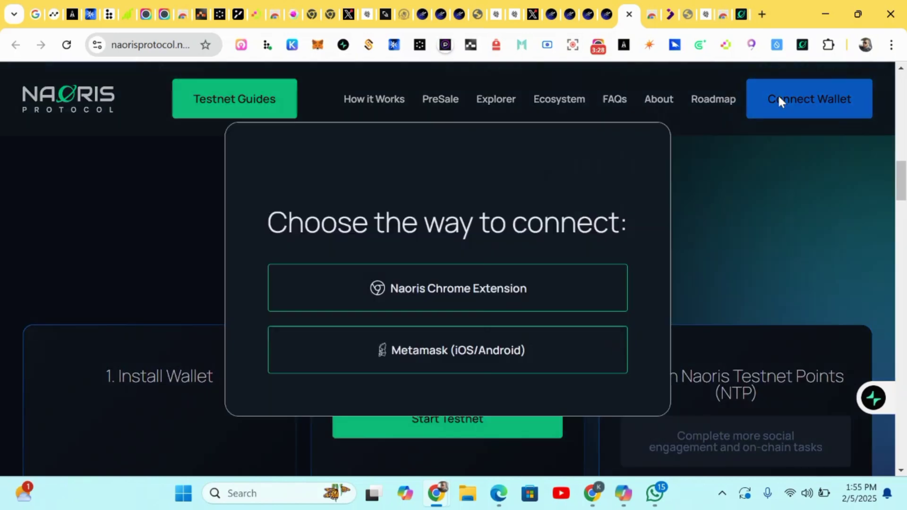
pyautogui.click(493, 300)
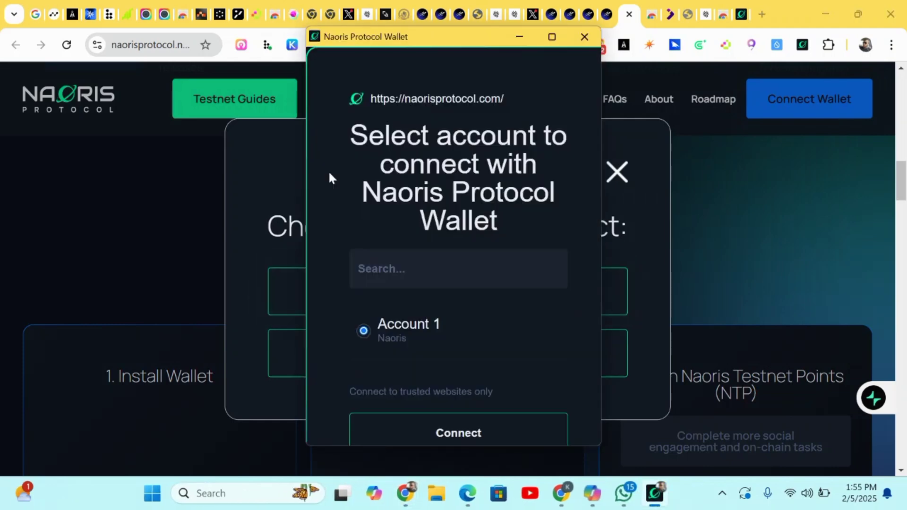
pyautogui.scroll(-1, 433, 352)
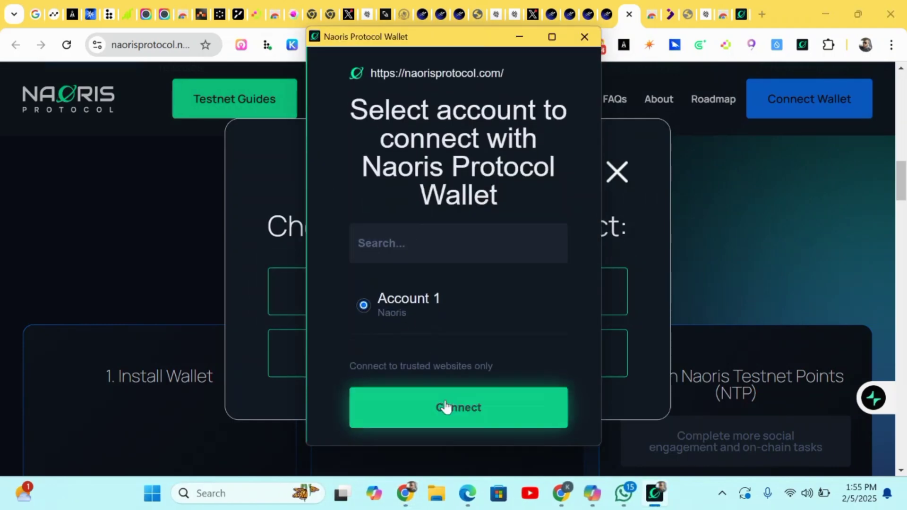
pyautogui.click(445, 407)
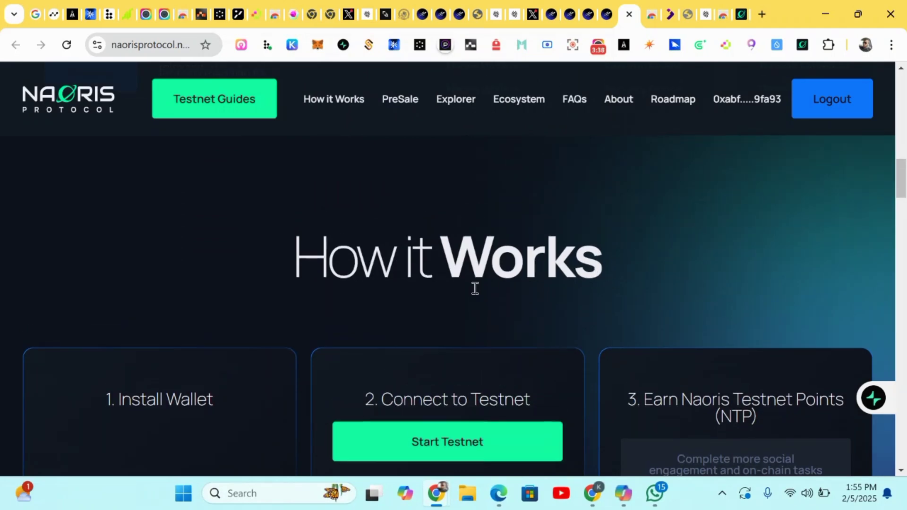
# Start the testnet from How it Works and scroll down to the four task cards
pyautogui.scroll(3, 454, 231)
pyautogui.scroll(-5, 456, 231)
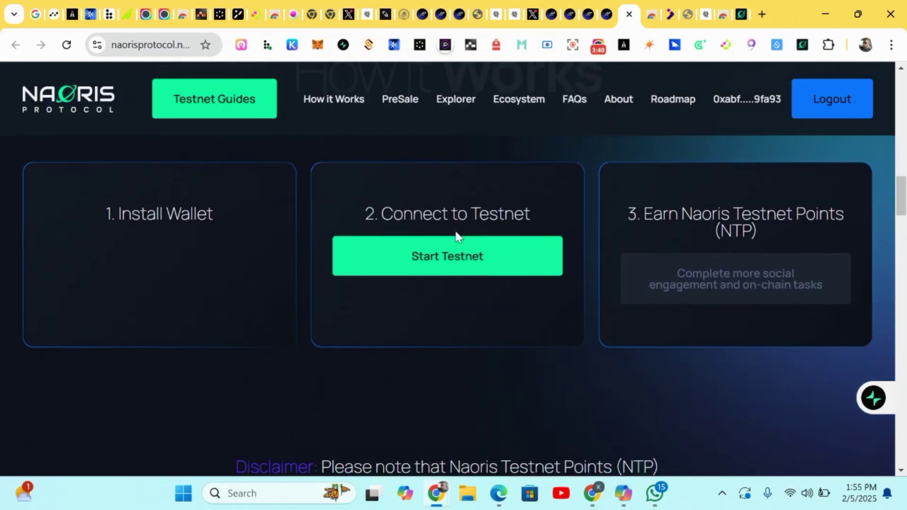
pyautogui.scroll(8, 457, 231)
pyautogui.scroll(-9, 455, 234)
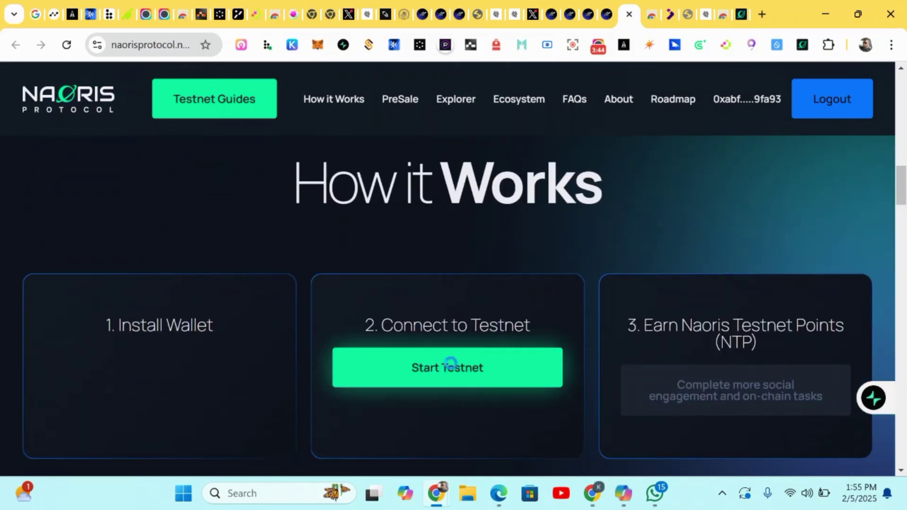
pyautogui.click(455, 365)
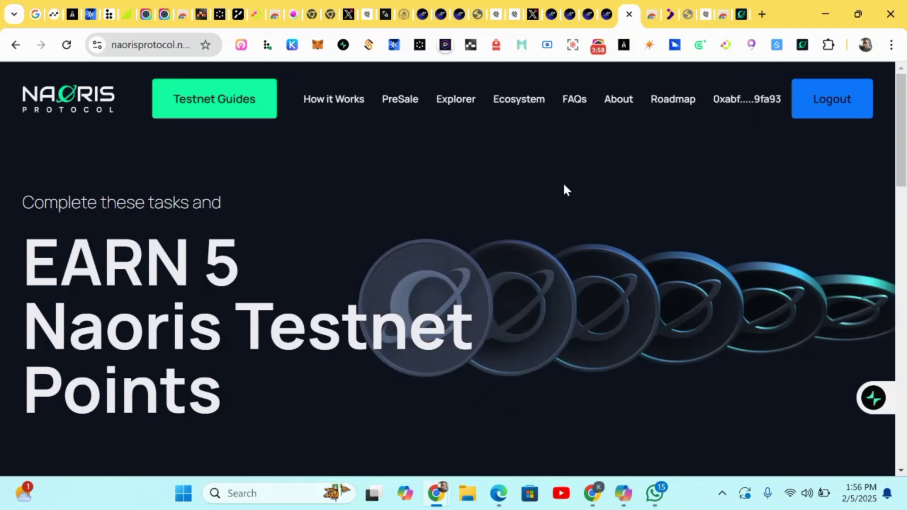
pyautogui.scroll(-1, 501, 355)
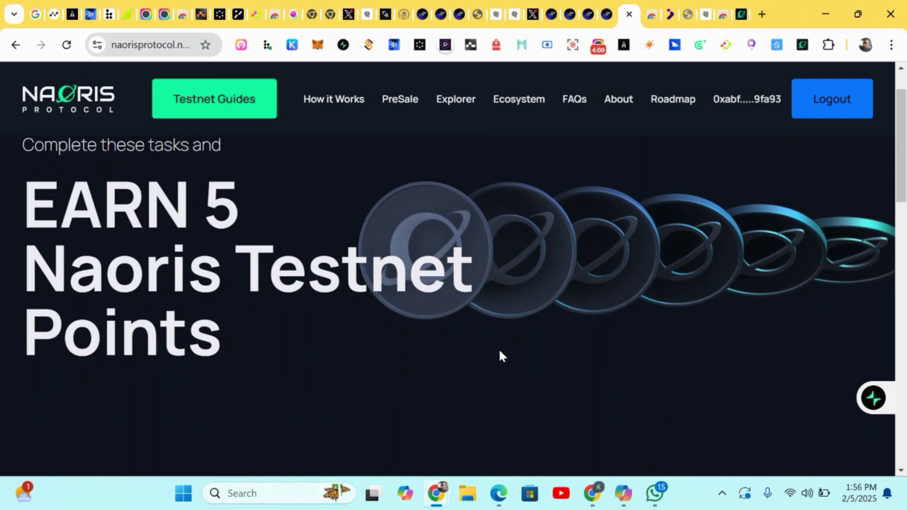
pyautogui.scroll(-6, 502, 356)
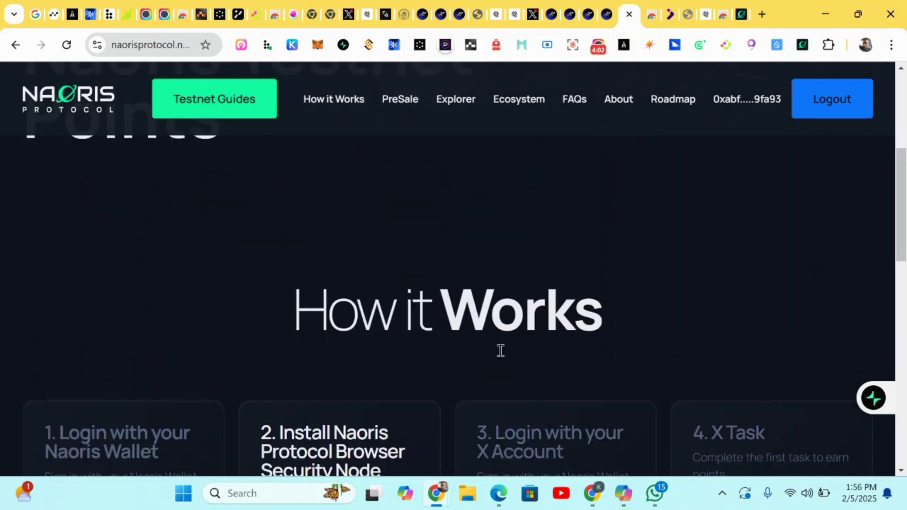
pyautogui.scroll(-1, 500, 352)
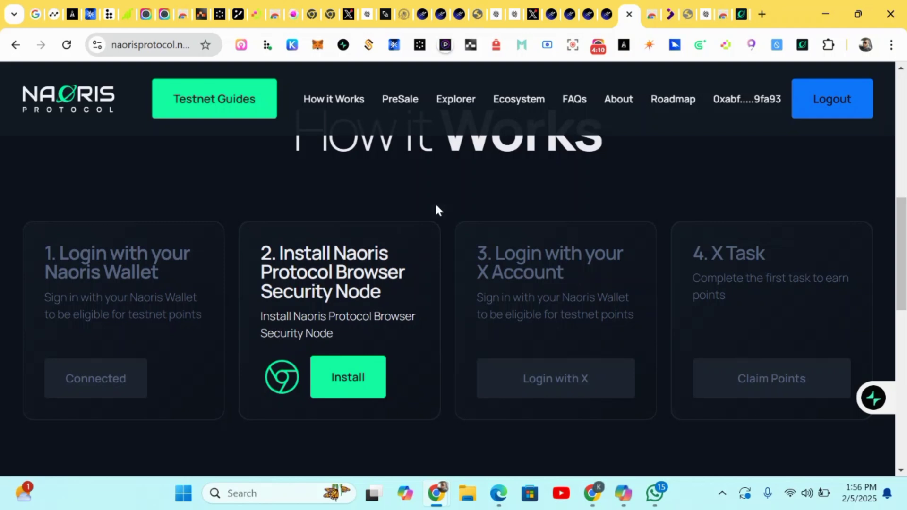
# Add the Naoris Protocol Browser Security Node extension to Chrome from the Web Store
pyautogui.click(354, 383)
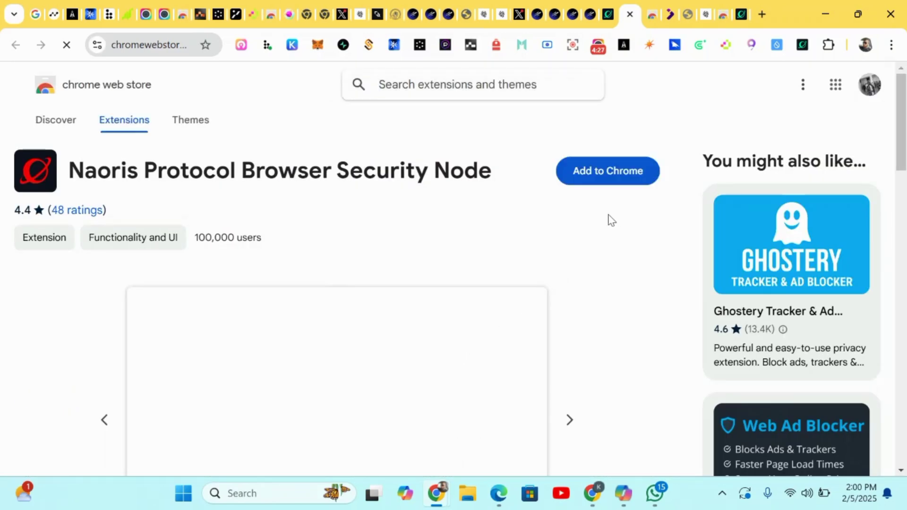
pyautogui.click(600, 175)
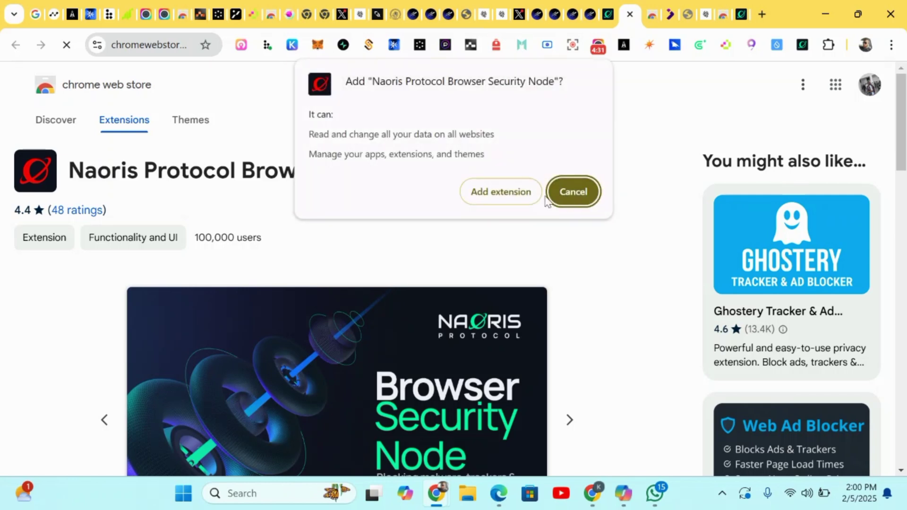
pyautogui.click(511, 196)
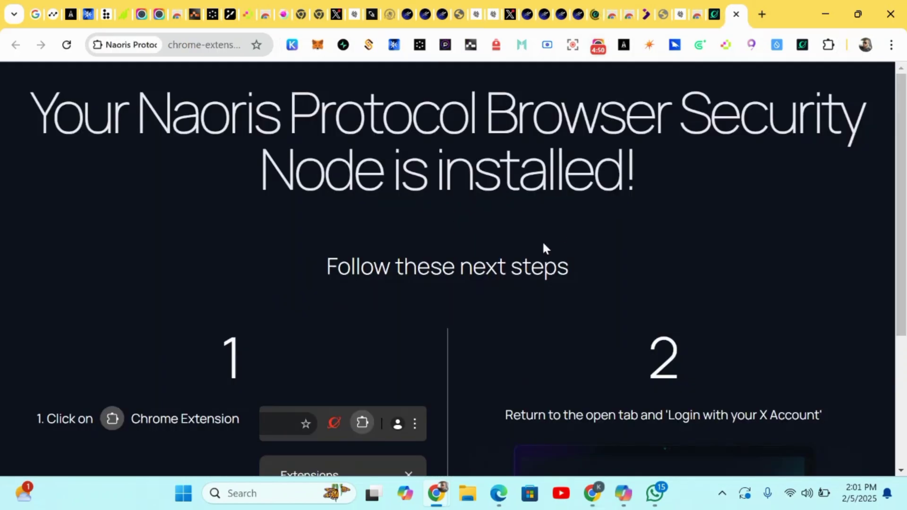
# Pin Naoris Protocol Browser Security Node to the Chrome toolbar
pyautogui.scroll(-4, 493, 286)
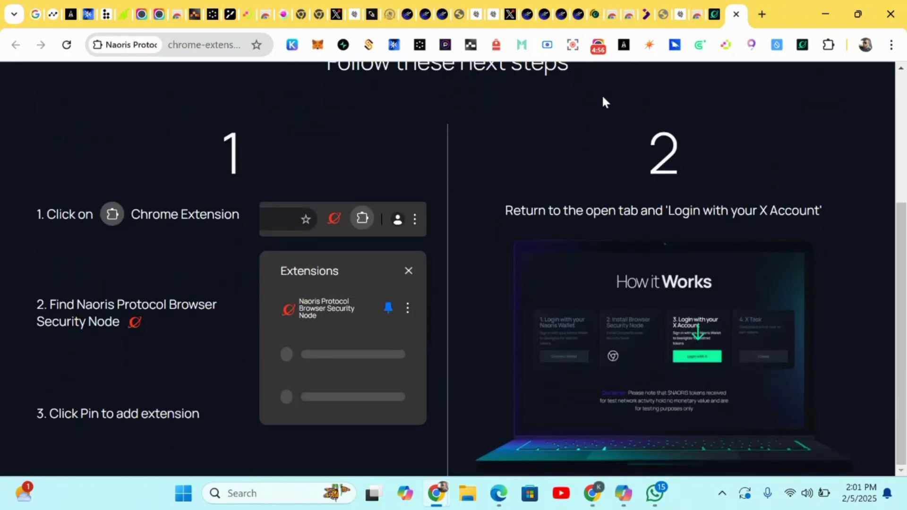
pyautogui.click(831, 45)
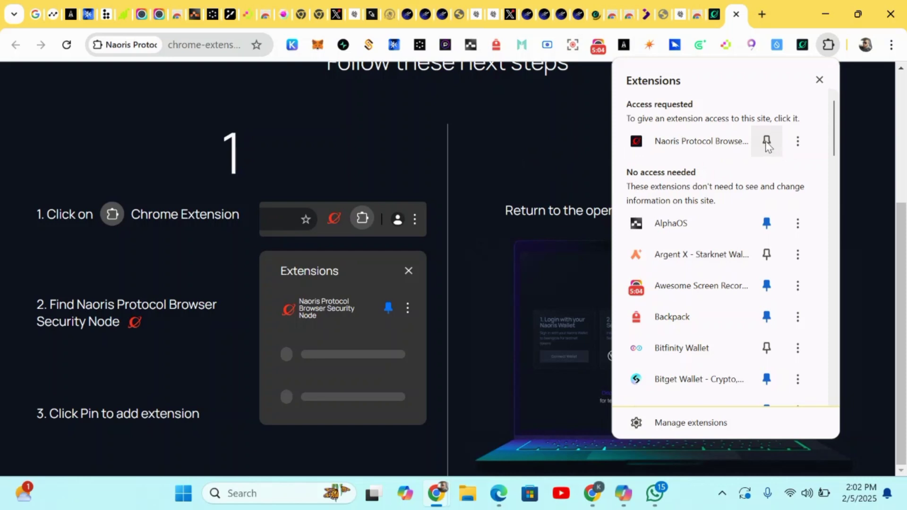
pyautogui.click(766, 142)
pyautogui.click(490, 130)
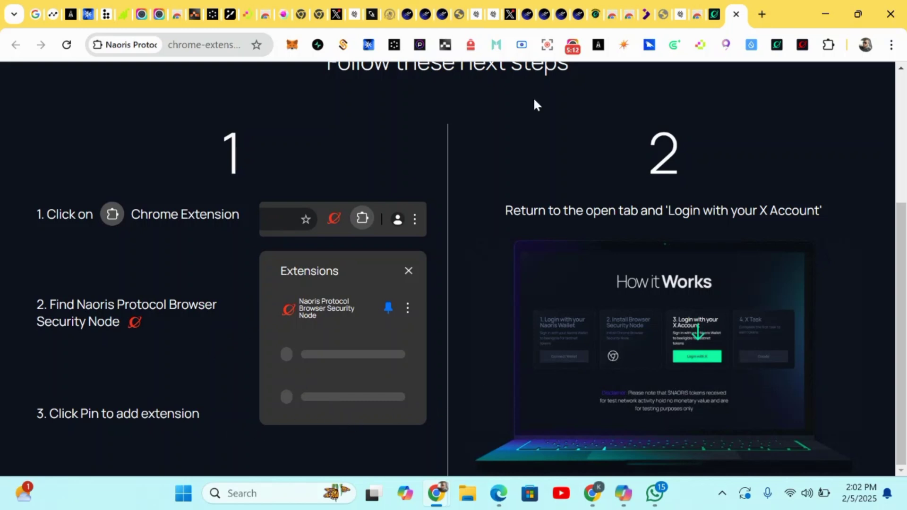
# Back on the Naoris Testnet tab, authorize the Naoris app with the X account
pyautogui.click(596, 14)
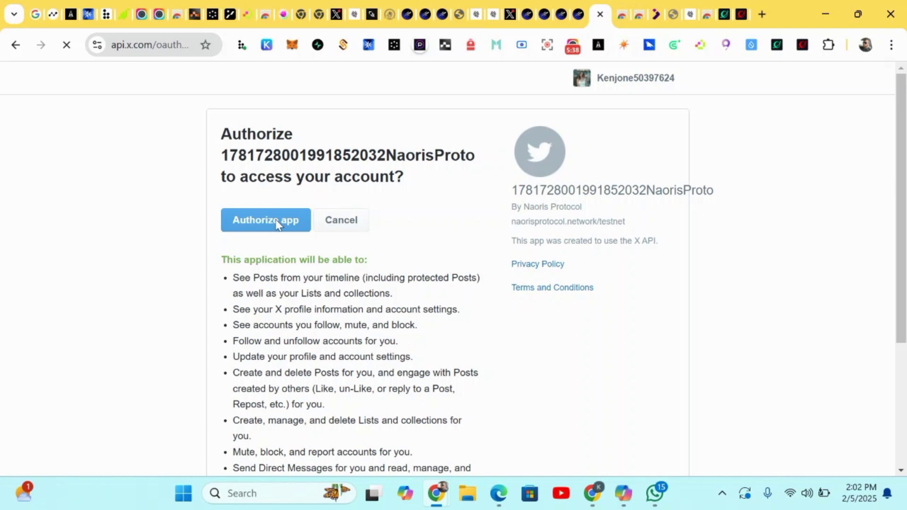
pyautogui.click(276, 225)
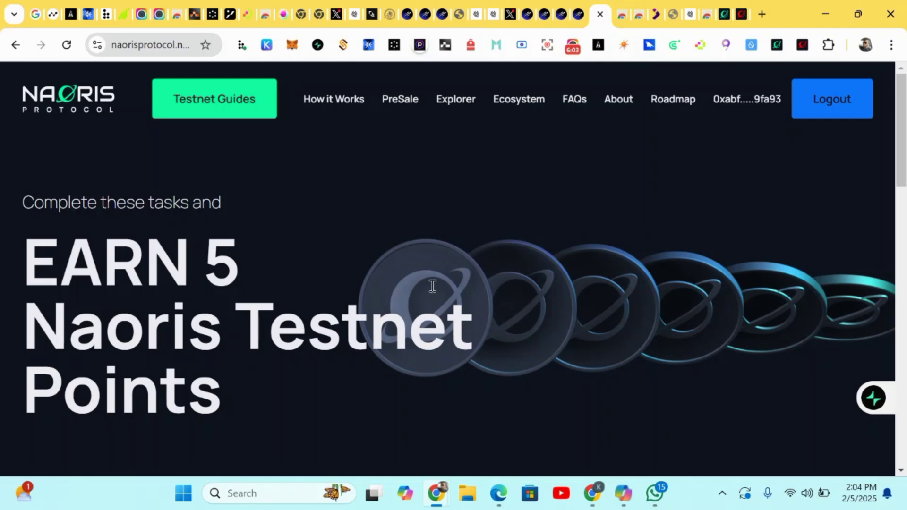
pyautogui.scroll(-10, 432, 286)
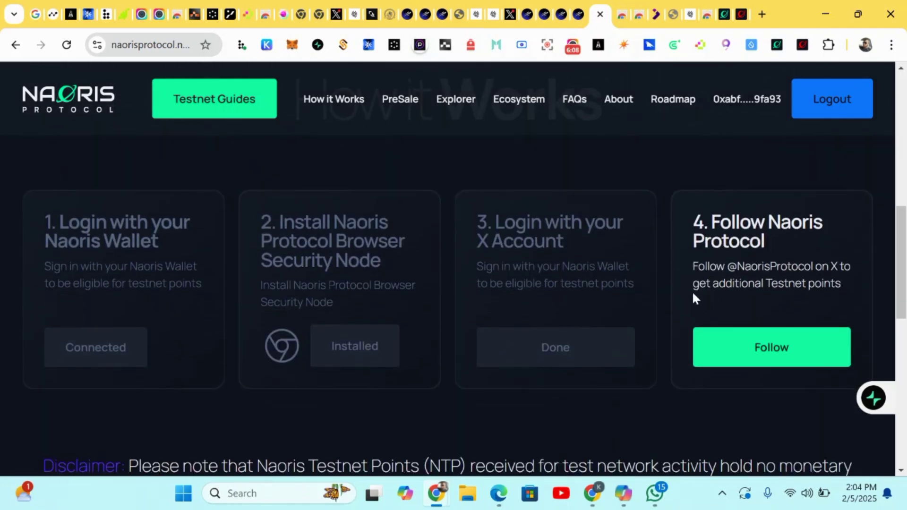
pyautogui.click(751, 352)
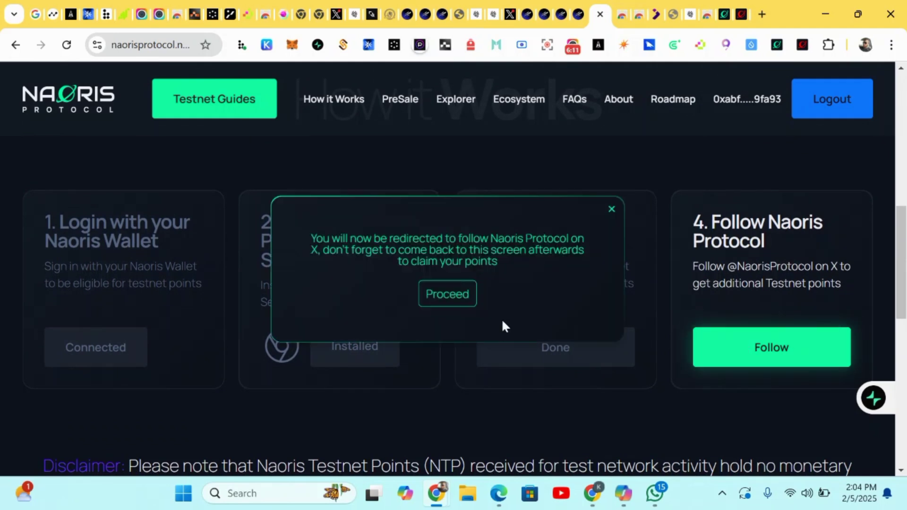
pyautogui.click(429, 296)
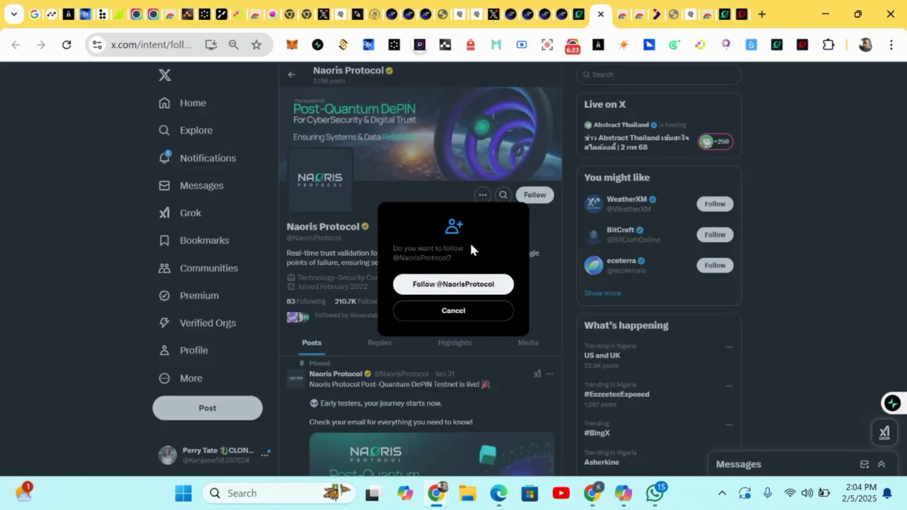
pyautogui.click(461, 284)
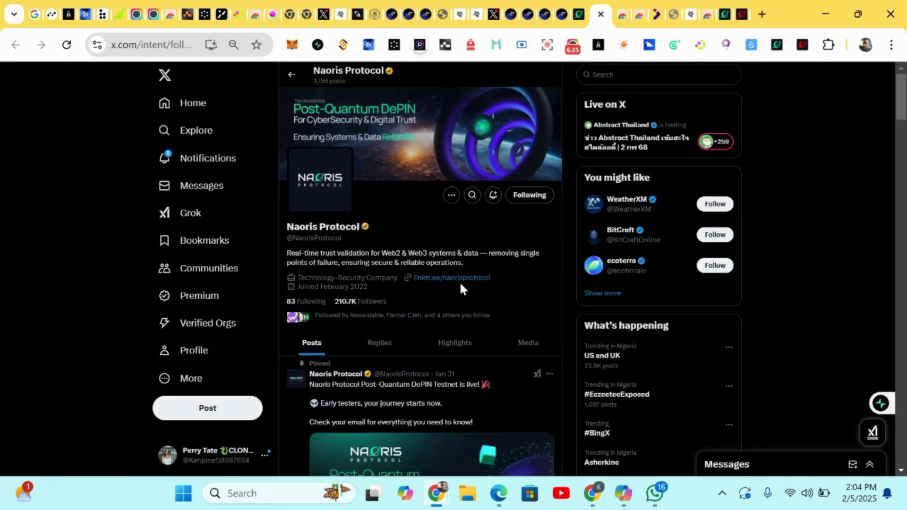
pyautogui.click(581, 13)
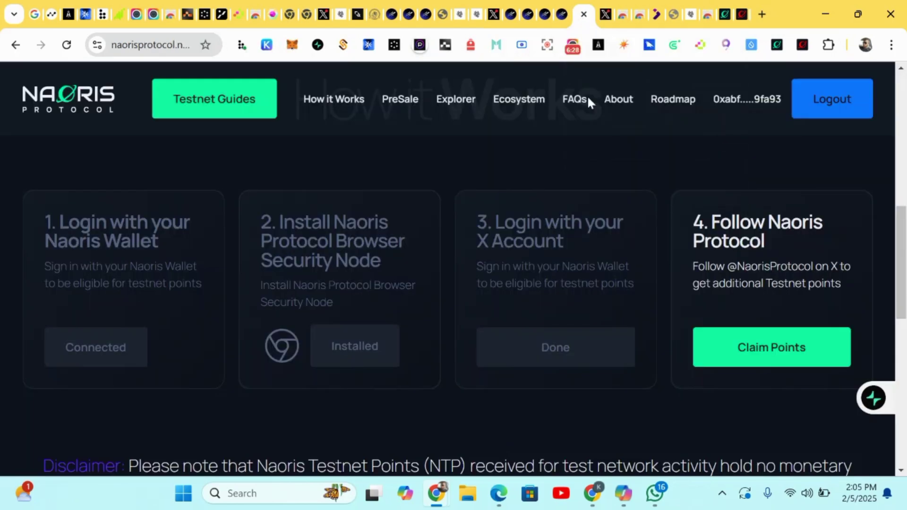
# Claim the points for the follow-on-X task
pyautogui.click(751, 358)
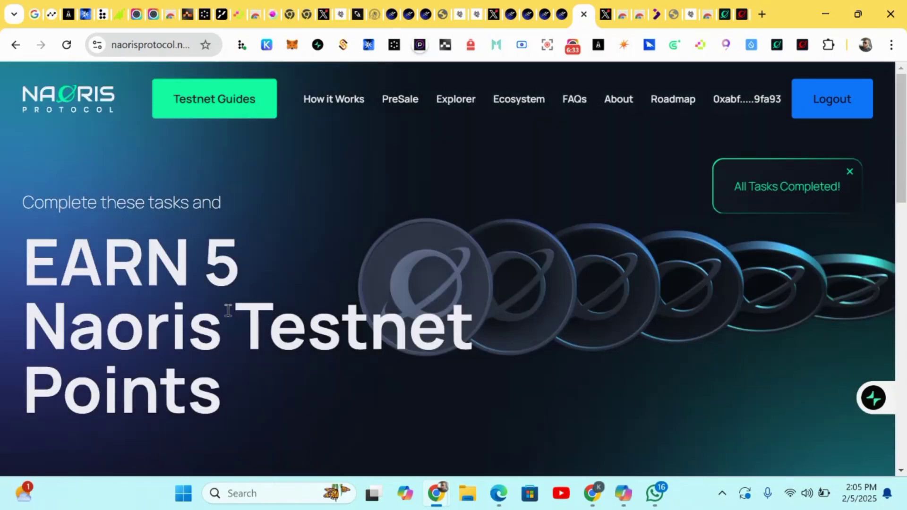
pyautogui.scroll(-1, 387, 229)
pyautogui.scroll(1, 387, 229)
pyautogui.scroll(-8, 446, 255)
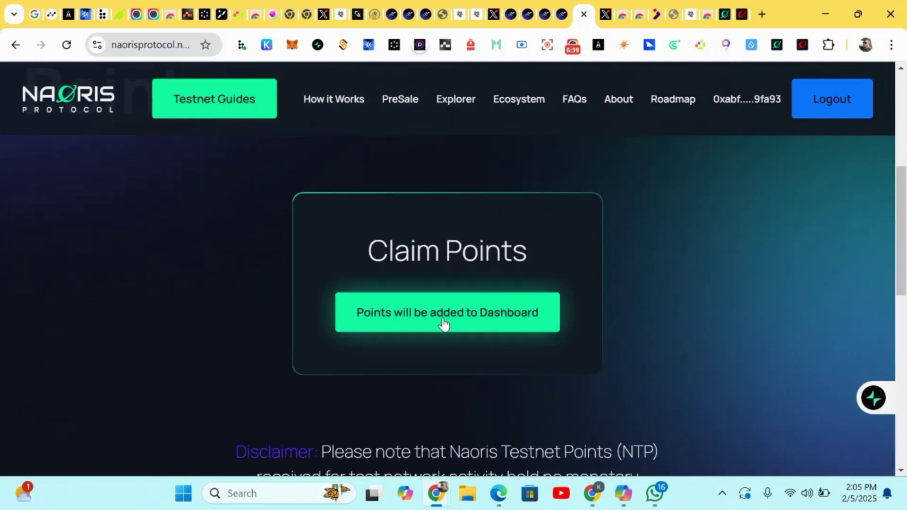
# Claim the Naoris testnet points, signing with the wallet password
pyautogui.click(445, 323)
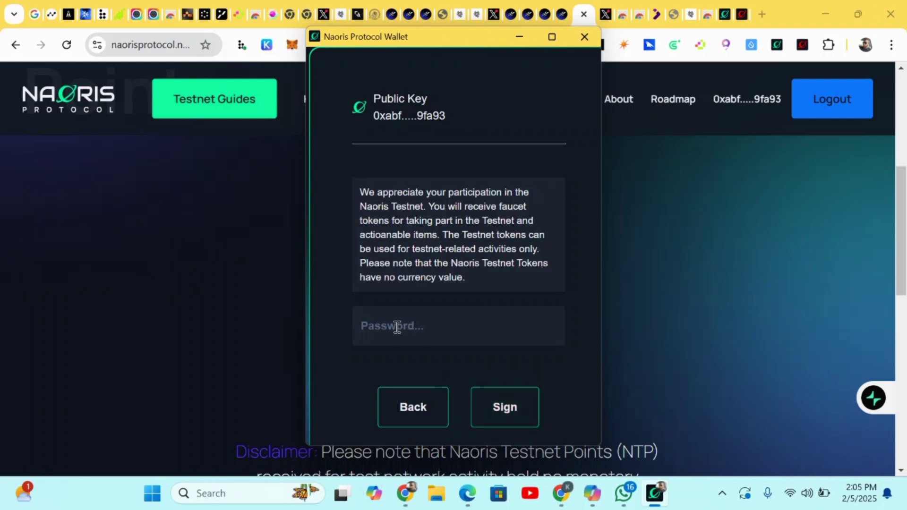
pyautogui.write('•')
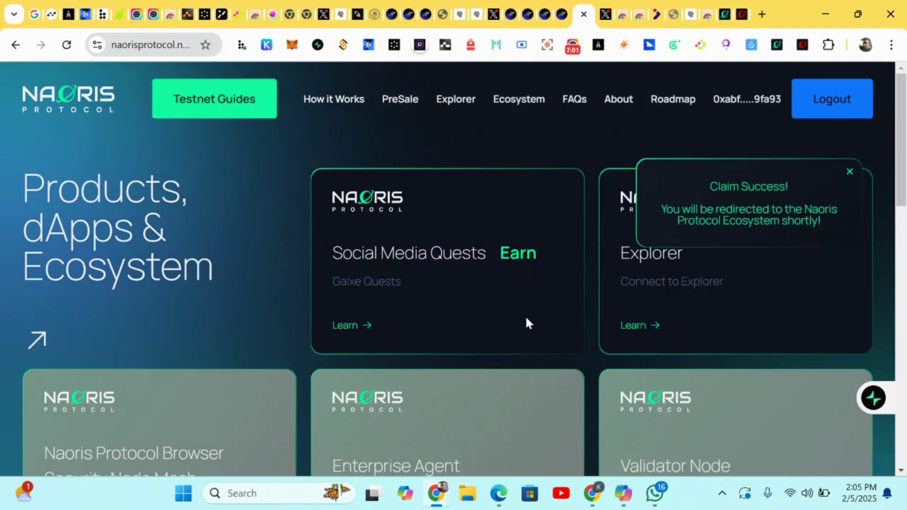
pyautogui.scroll(-1, 423, 315)
pyautogui.scroll(1, 423, 317)
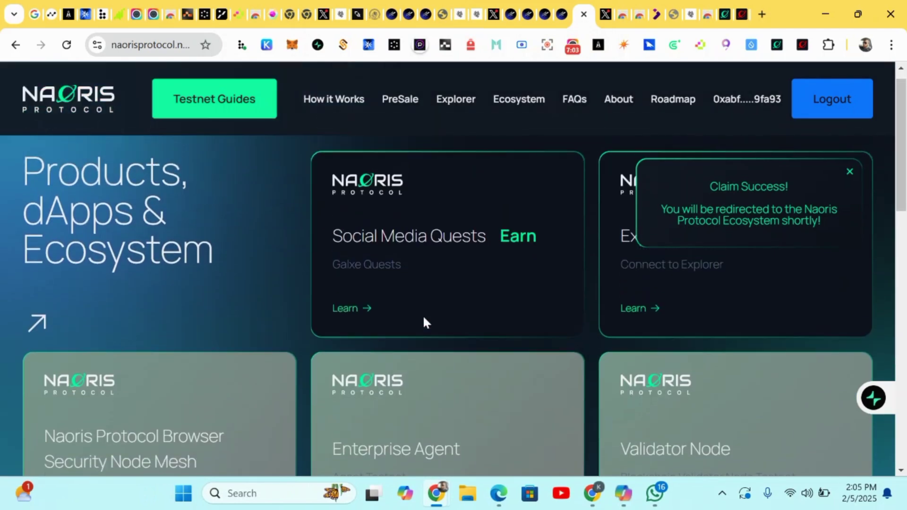
pyautogui.scroll(-1, 542, 333)
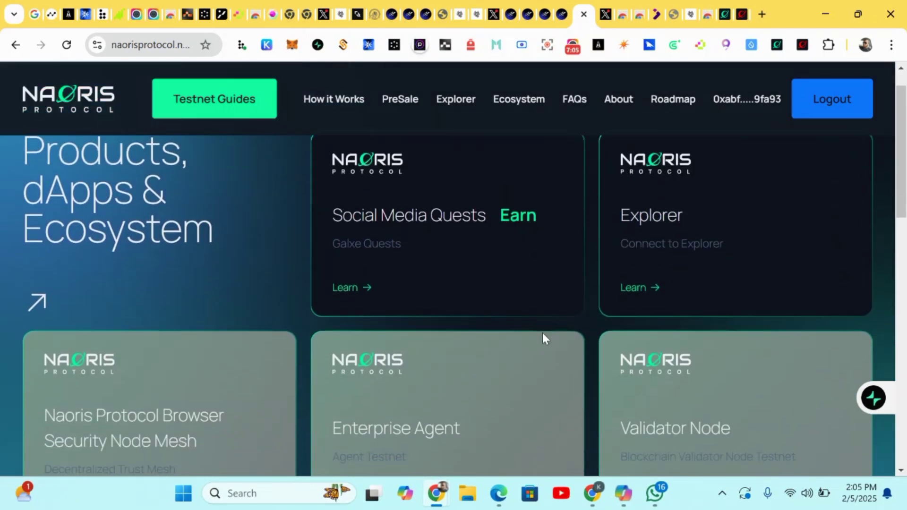
pyautogui.scroll(1, 541, 331)
pyautogui.scroll(-3, 542, 333)
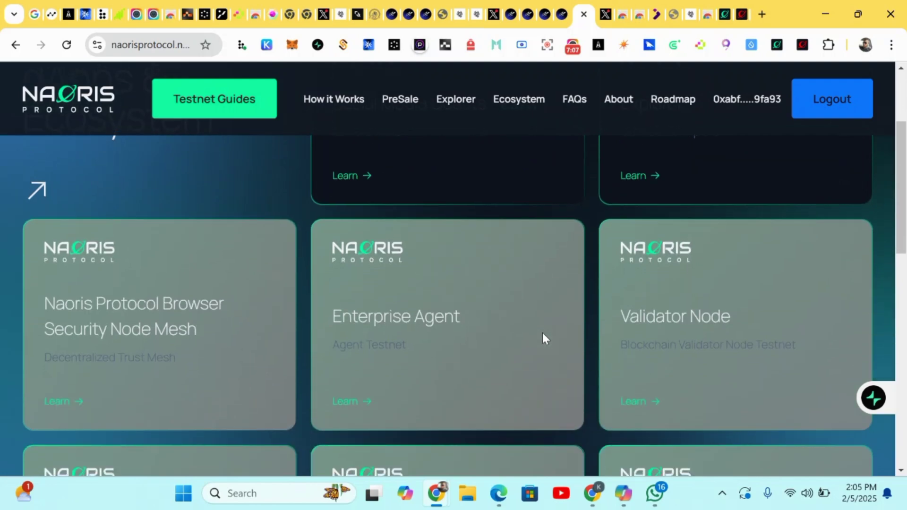
pyautogui.scroll(3, 542, 333)
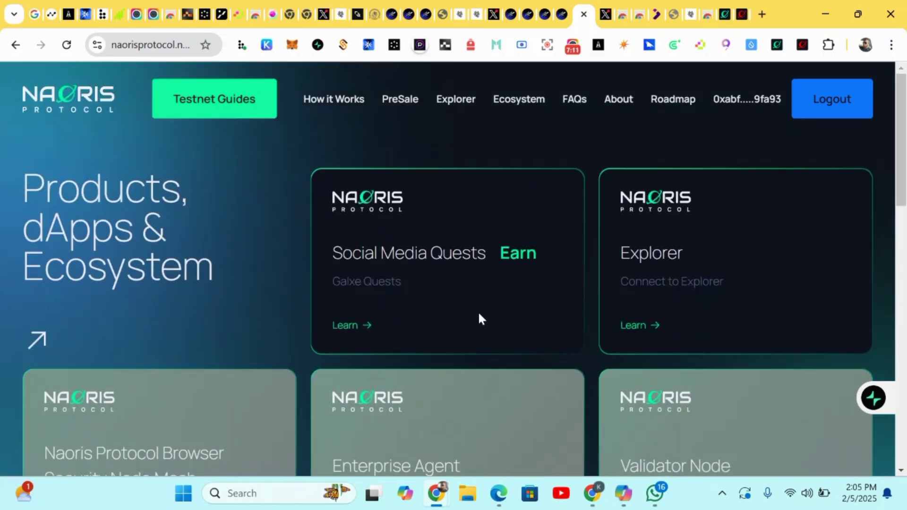
# Open Galxe from the Social Media Quests card and browse the Naoris Protocol quest cards
pyautogui.click(355, 325)
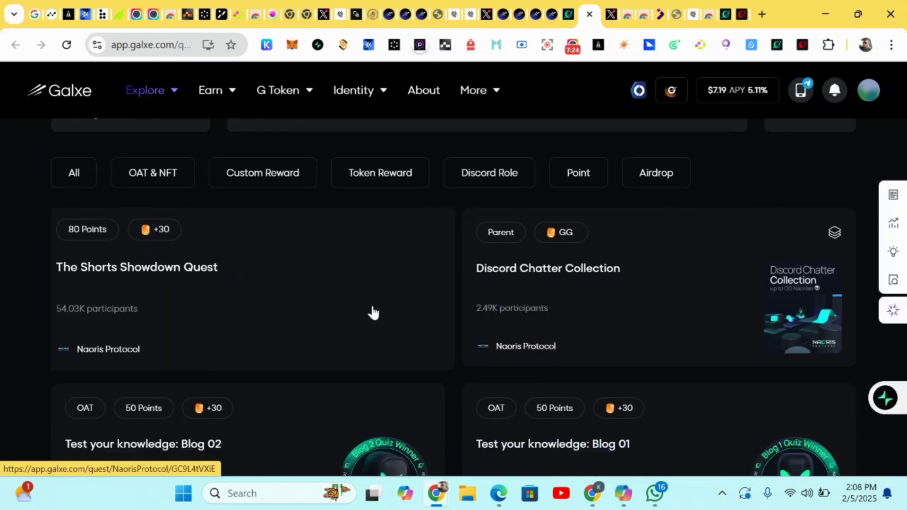
pyautogui.scroll(-2, 373, 313)
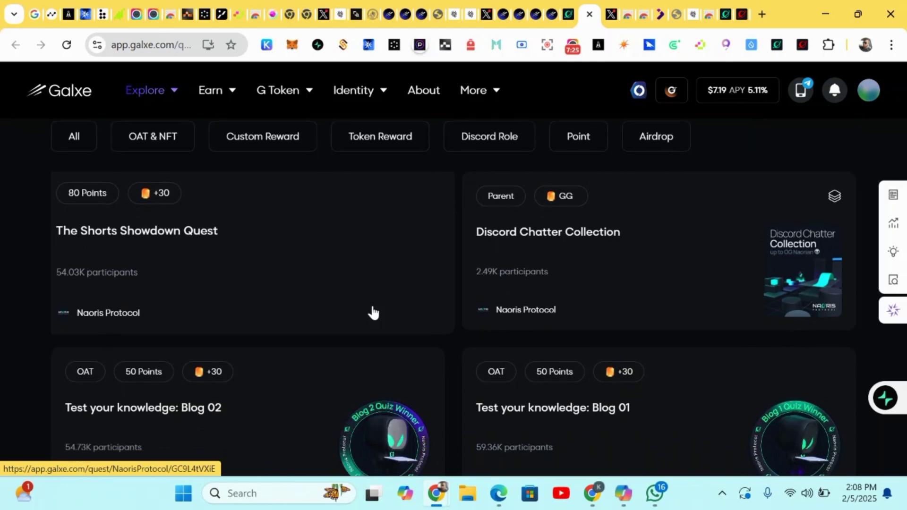
pyautogui.scroll(1, 372, 312)
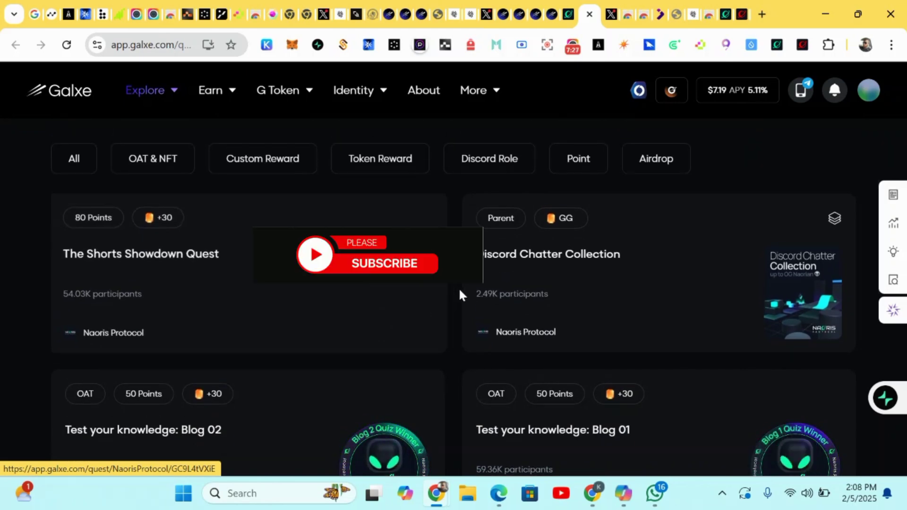
pyautogui.scroll(-1, 460, 295)
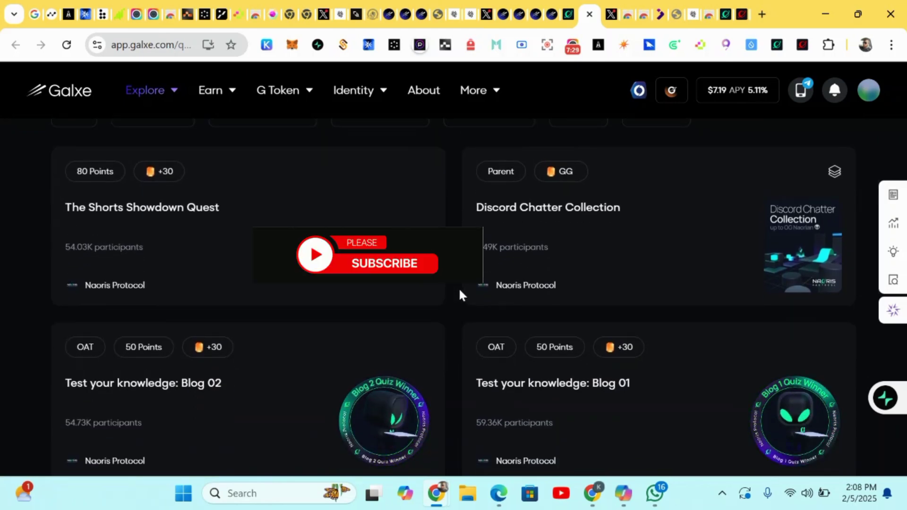
pyautogui.scroll(-3, 307, 284)
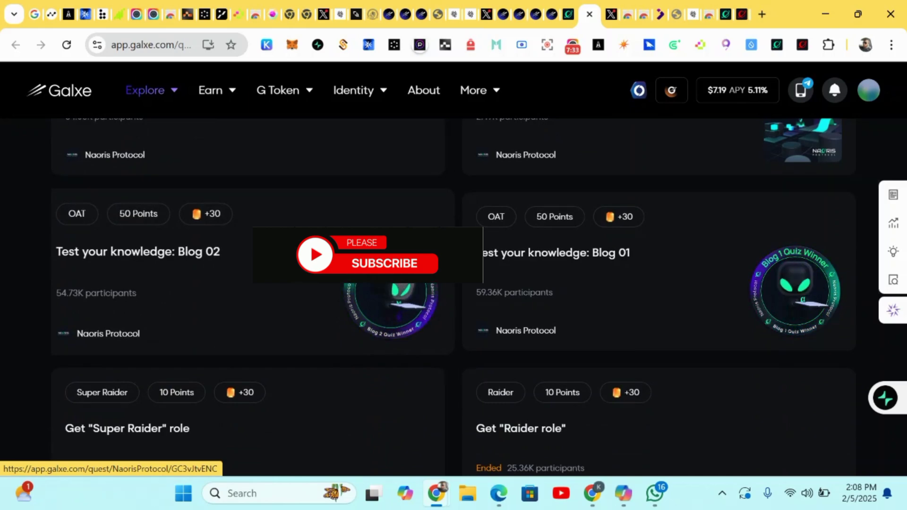
pyautogui.scroll(-2, 308, 285)
pyautogui.scroll(-2, 307, 284)
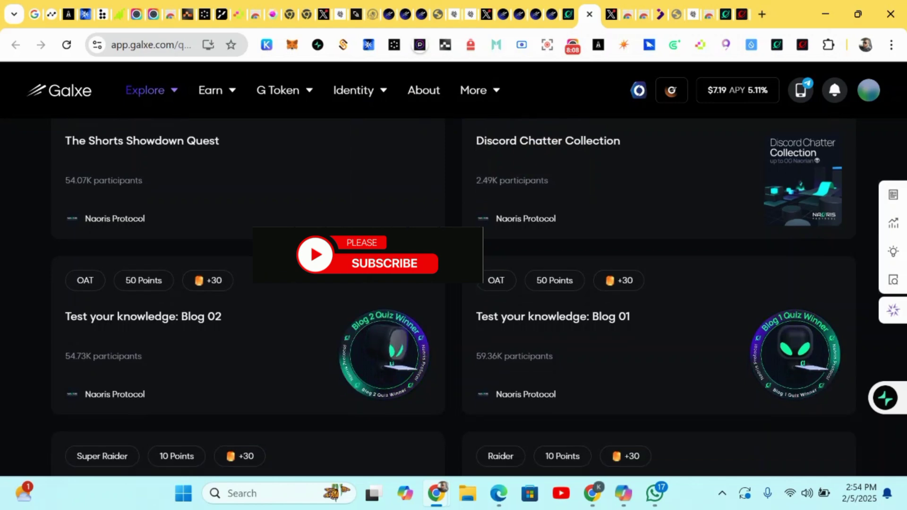
pyautogui.scroll(1, 454, 303)
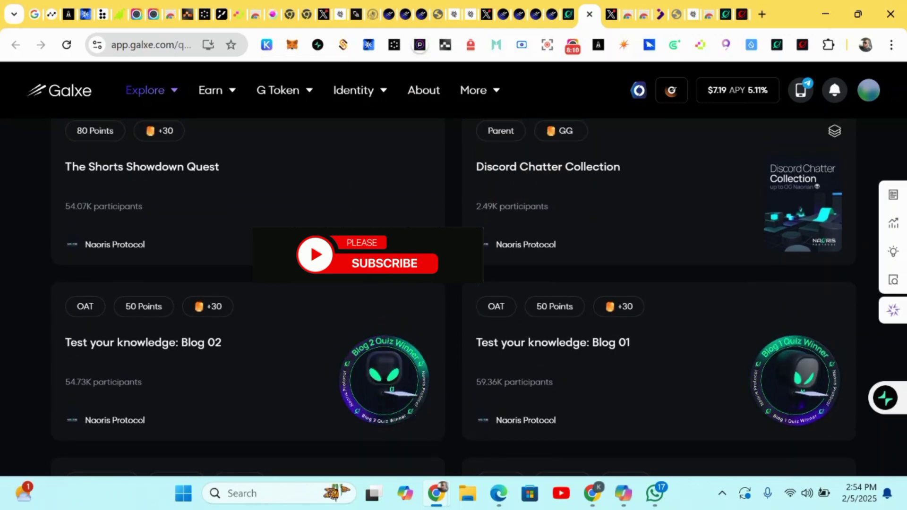
pyautogui.scroll(-1, 454, 298)
pyautogui.scroll(-1, 453, 298)
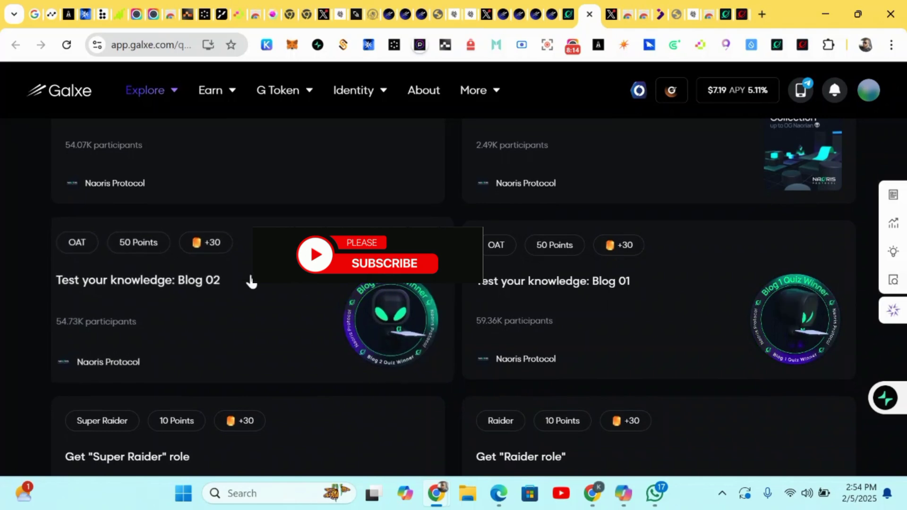
pyautogui.scroll(-3, 401, 333)
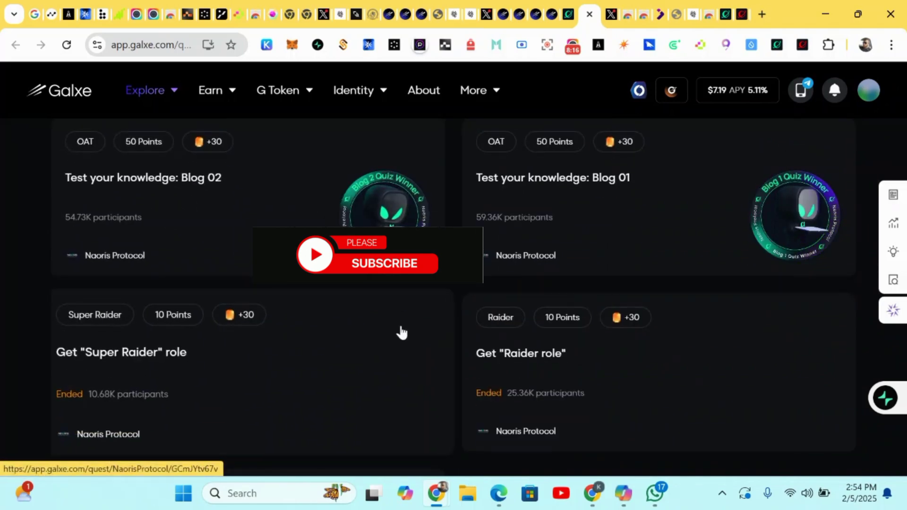
pyautogui.scroll(-3, 401, 333)
pyautogui.scroll(3, 401, 333)
pyautogui.scroll(4, 401, 333)
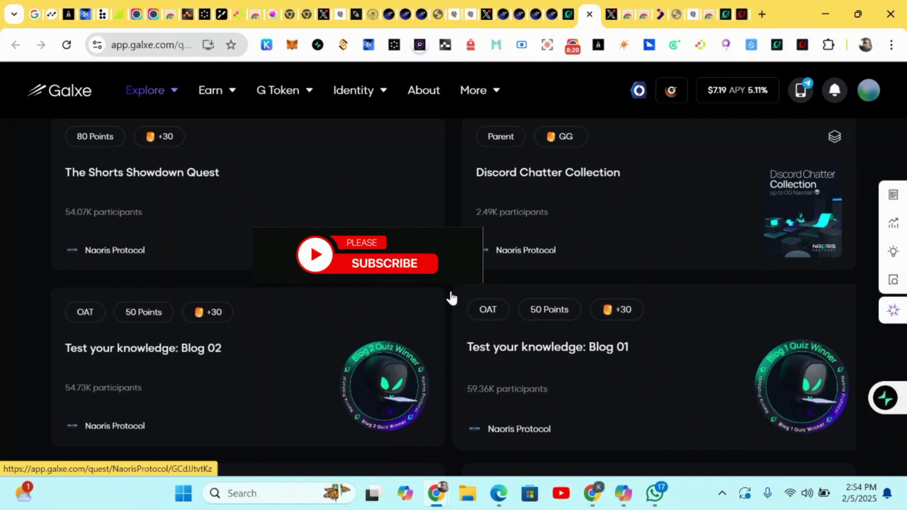
pyautogui.scroll(2, 452, 297)
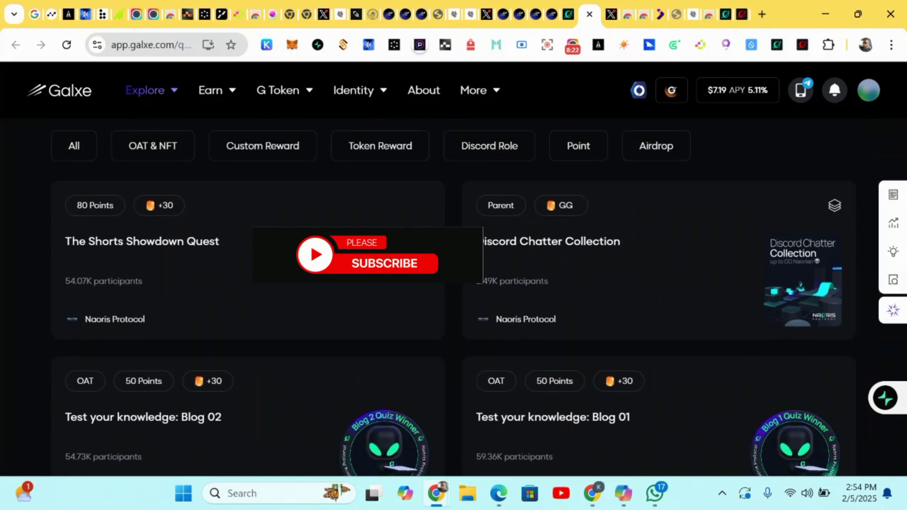